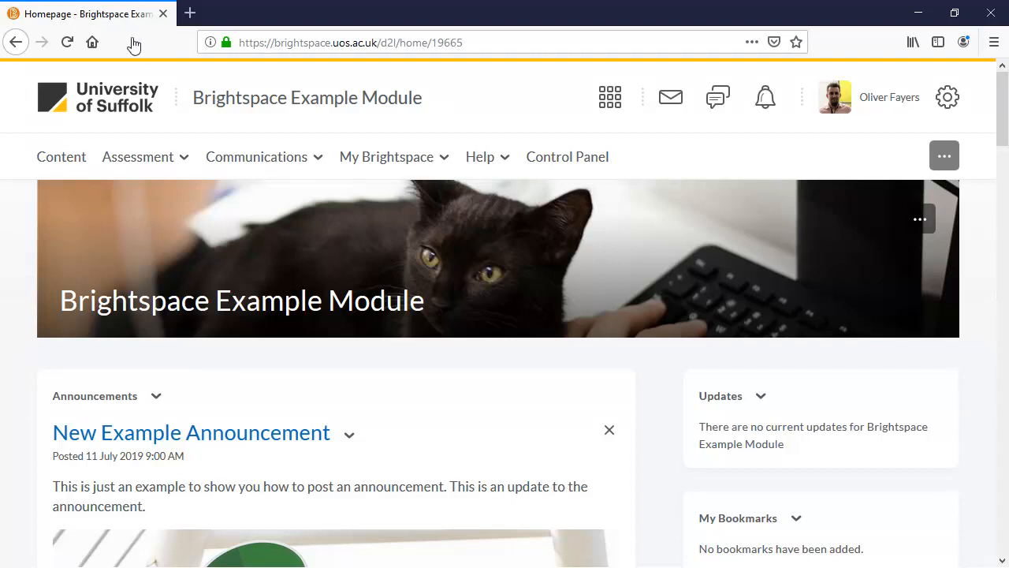
# Open the Assignments page of the Brightspace Example Module and look over the existing assignments.
pyautogui.click(177, 157)
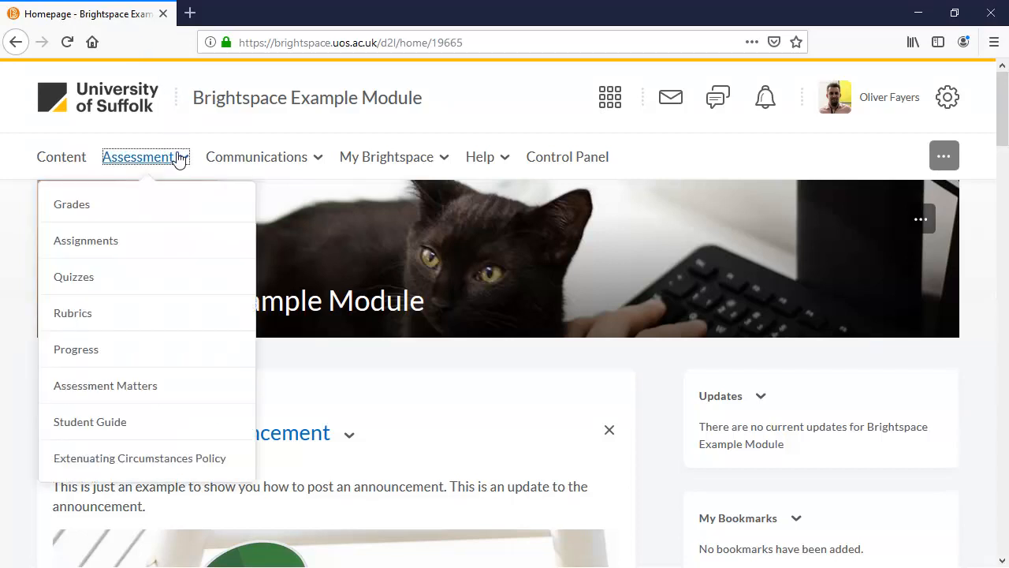
pyautogui.click(176, 240)
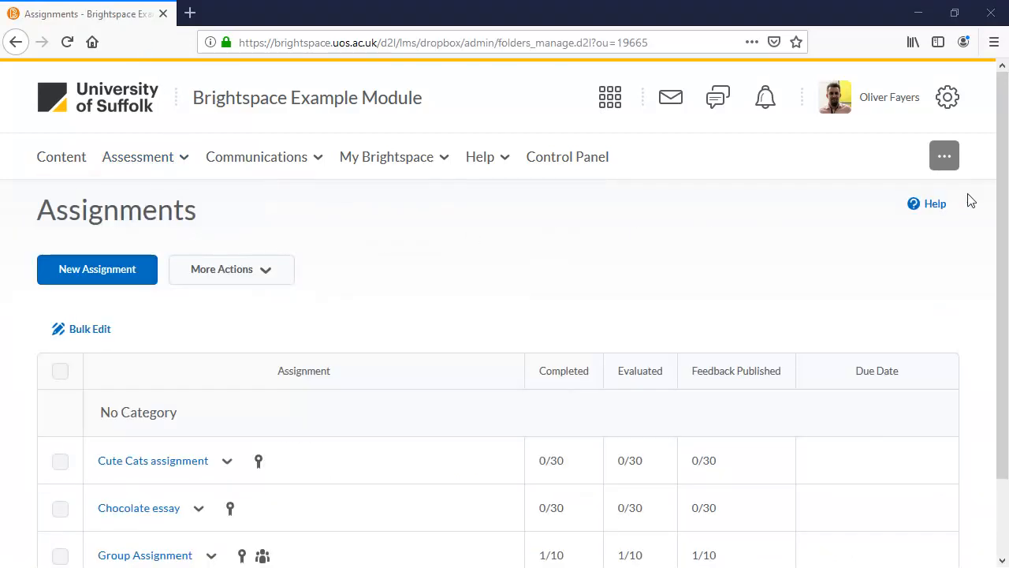
pyautogui.scroll(-2, 1002, 177)
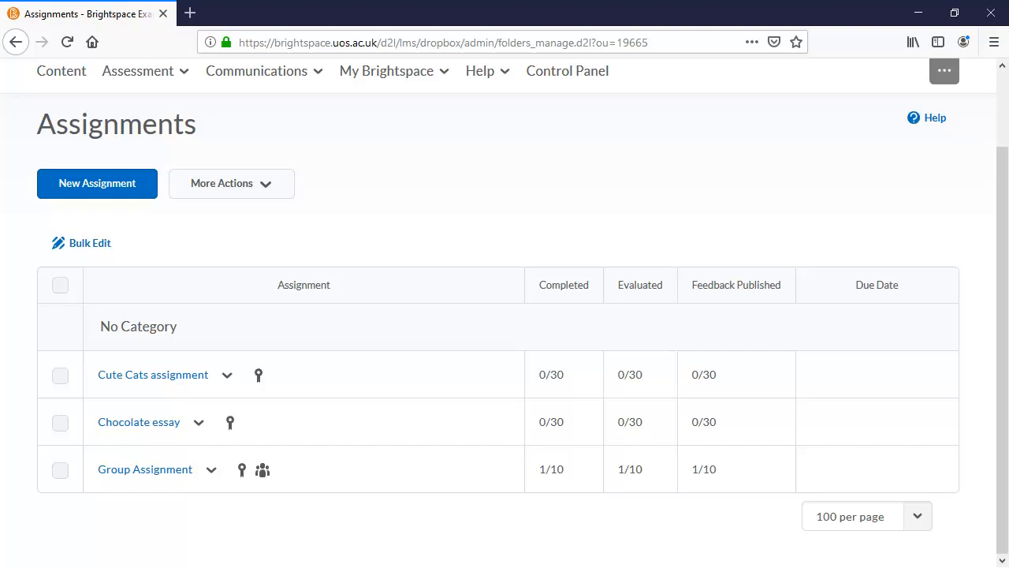
pyautogui.scroll(2, 1005, 161)
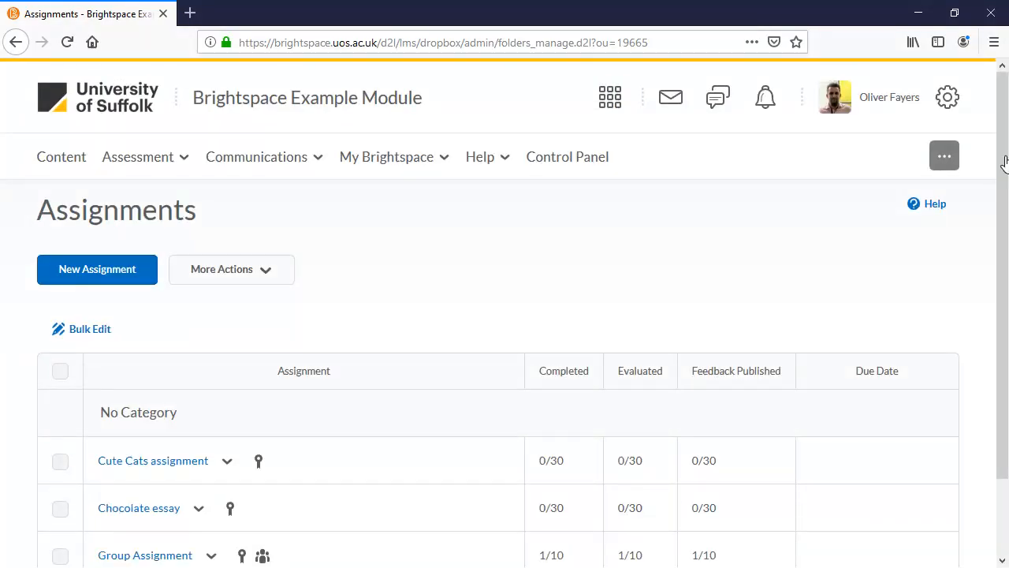
# Create a new assignment and name it "Example Assignment".
pyautogui.click(144, 272)
pyautogui.click(143, 361)
pyautogui.write('Exam')
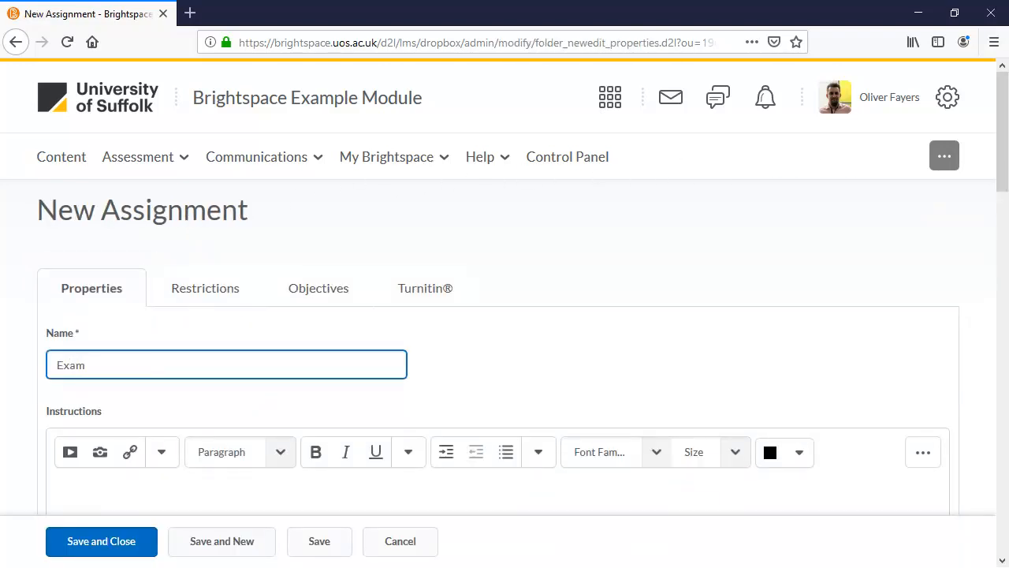
pyautogui.write('ple Assignment')
# Enter "Type your assignment guidance here." as the assignment's instructions.
pyautogui.scroll(-3, 717, 196)
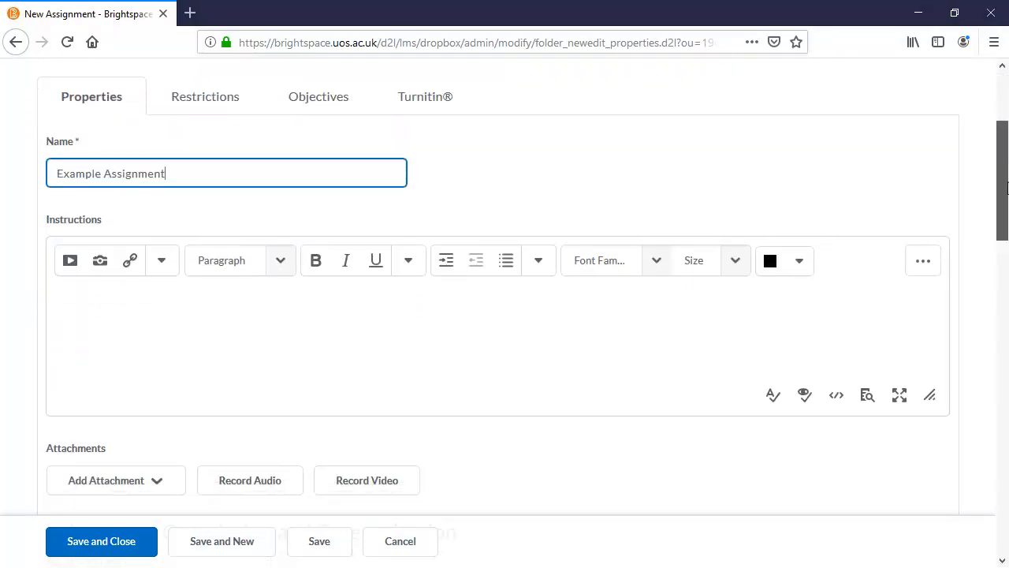
pyautogui.click(203, 300)
pyautogui.write('Type')
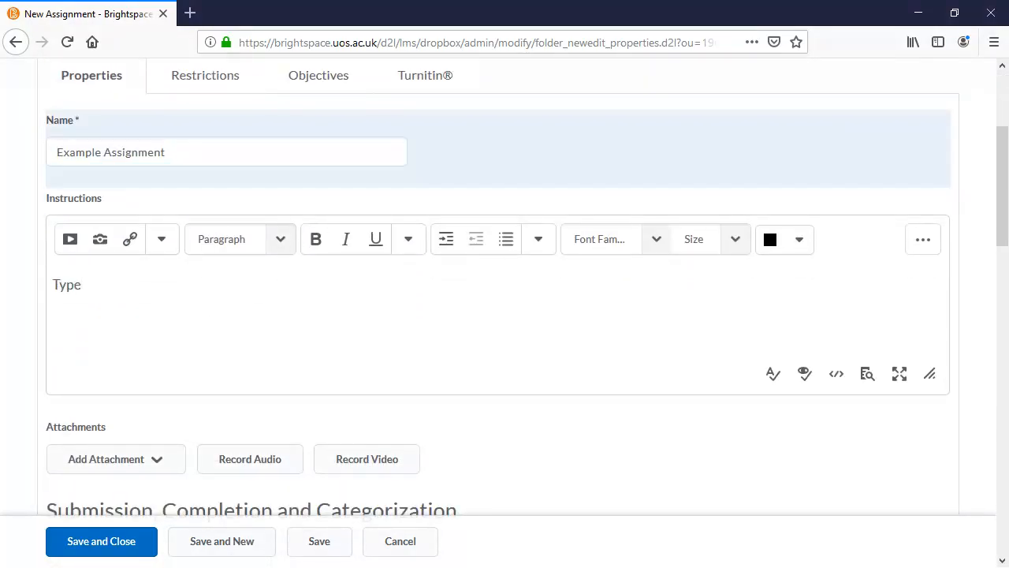
pyautogui.write(' your assignme')
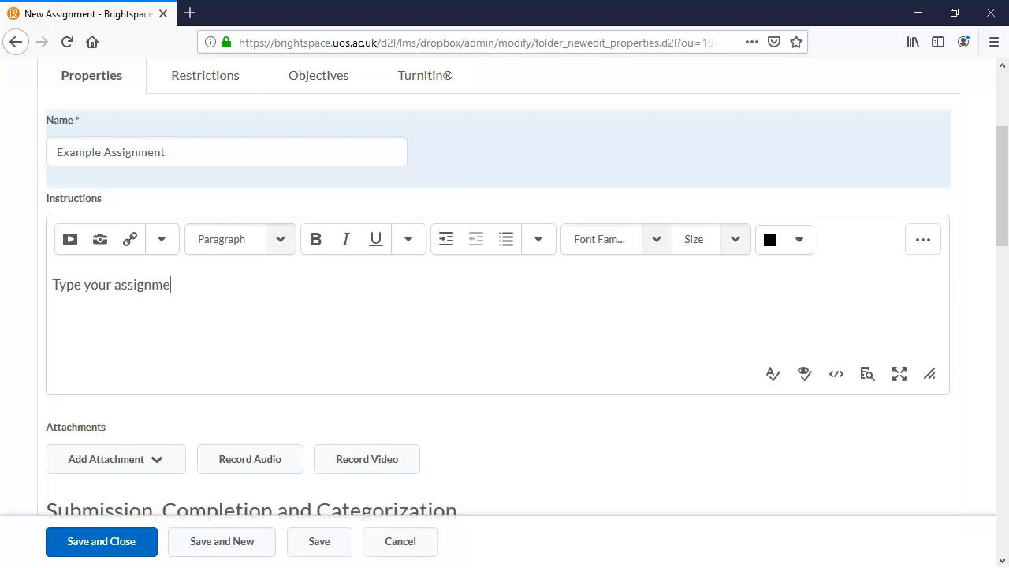
pyautogui.write('nt guidance here.')
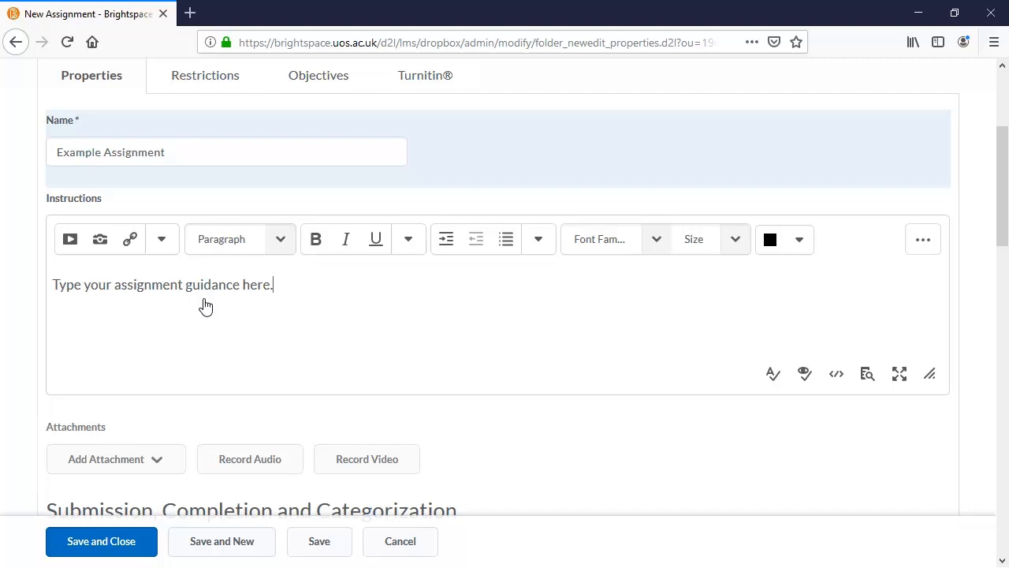
# Upload the Assignment Guidance Placeholder Word document from the computer and attach it to the assignment.
pyautogui.click(144, 459)
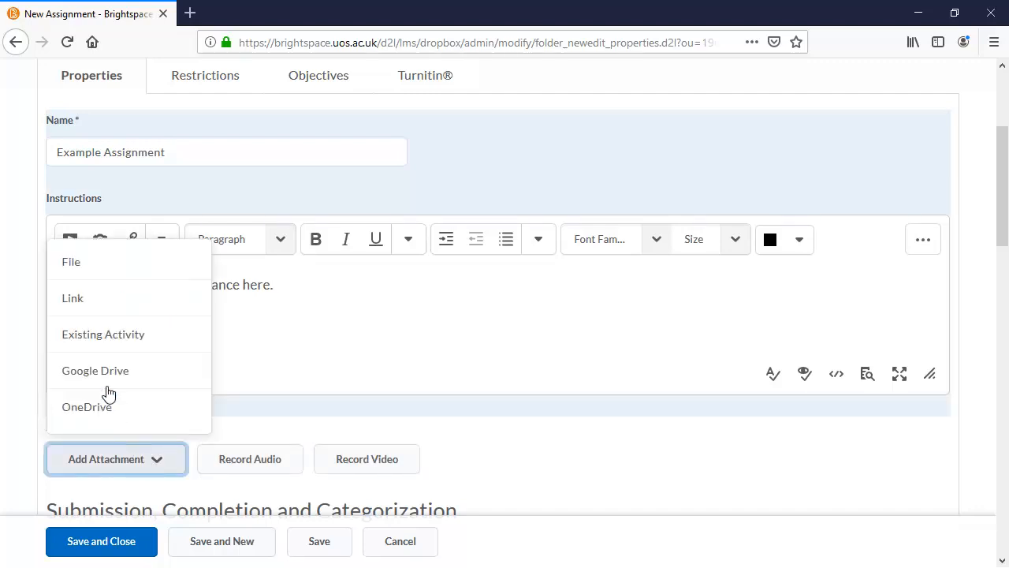
pyautogui.click(101, 266)
pyautogui.click(278, 214)
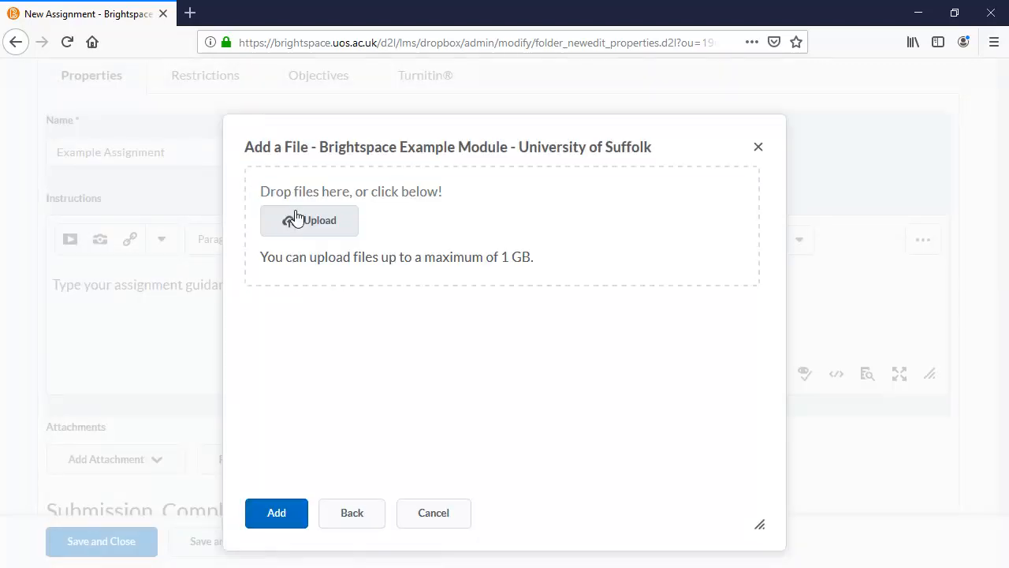
pyautogui.click(295, 219)
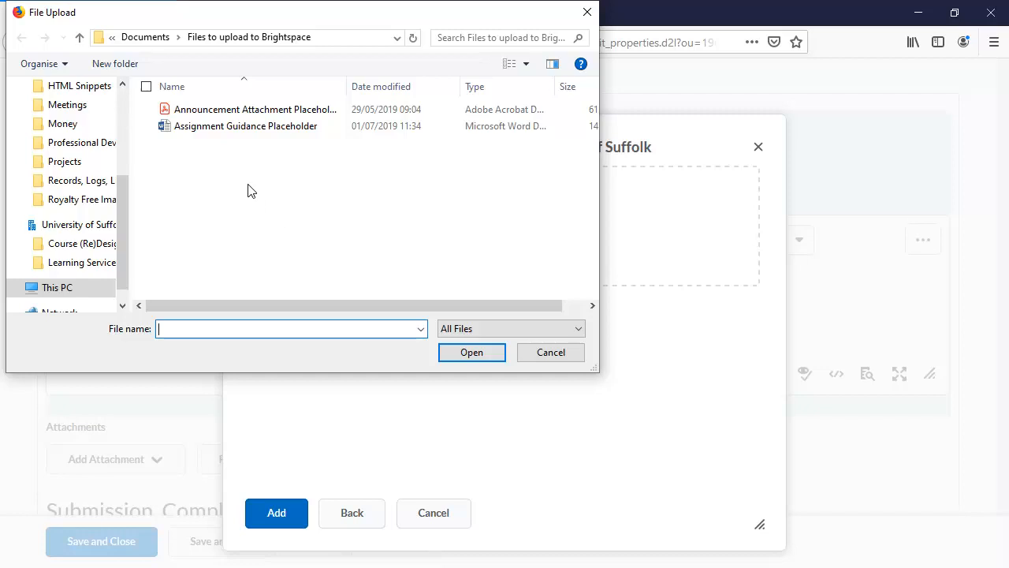
pyautogui.click(241, 128)
pyautogui.click(465, 355)
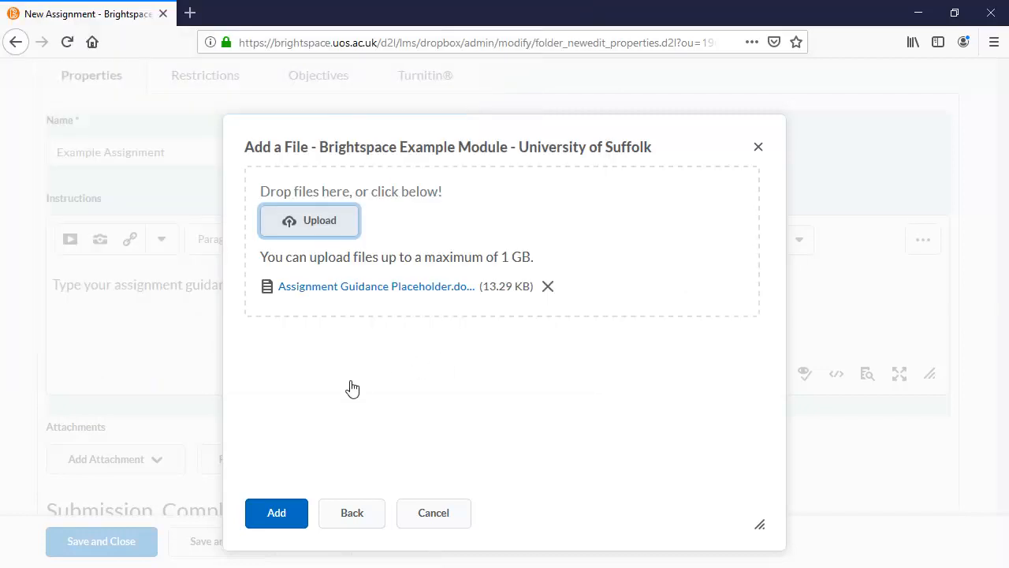
pyautogui.click(289, 514)
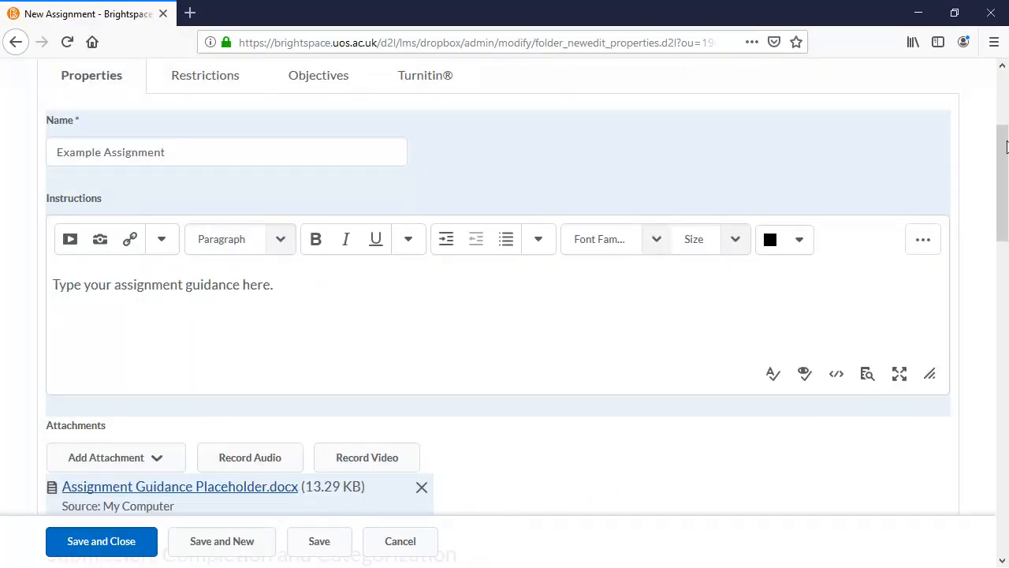
# Try the group assignment type, reselect Individual assignment, and review the submission type options.
pyautogui.moveTo(1006, 148); pyautogui.dragTo(1007, 268)
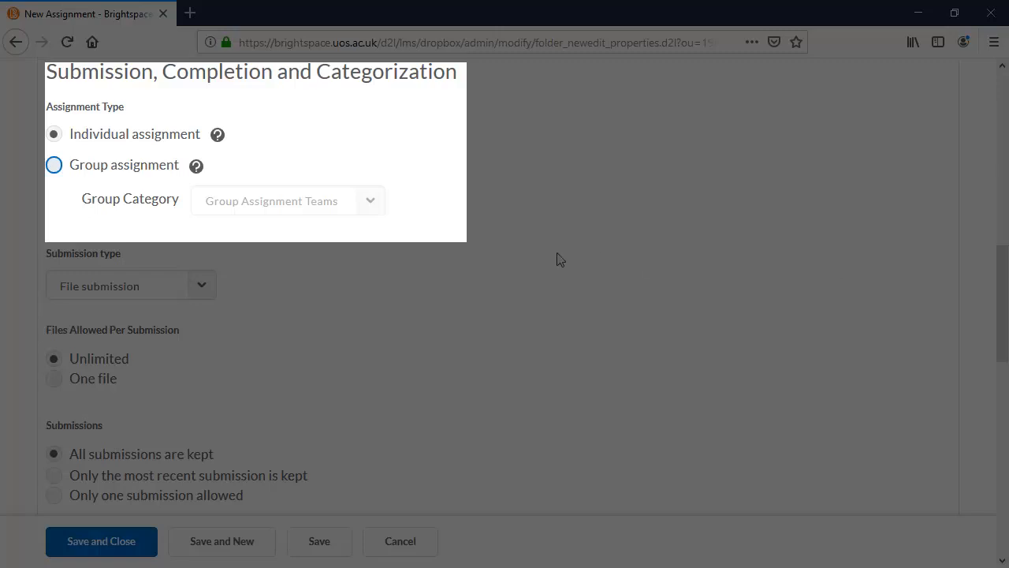
pyautogui.click(125, 169)
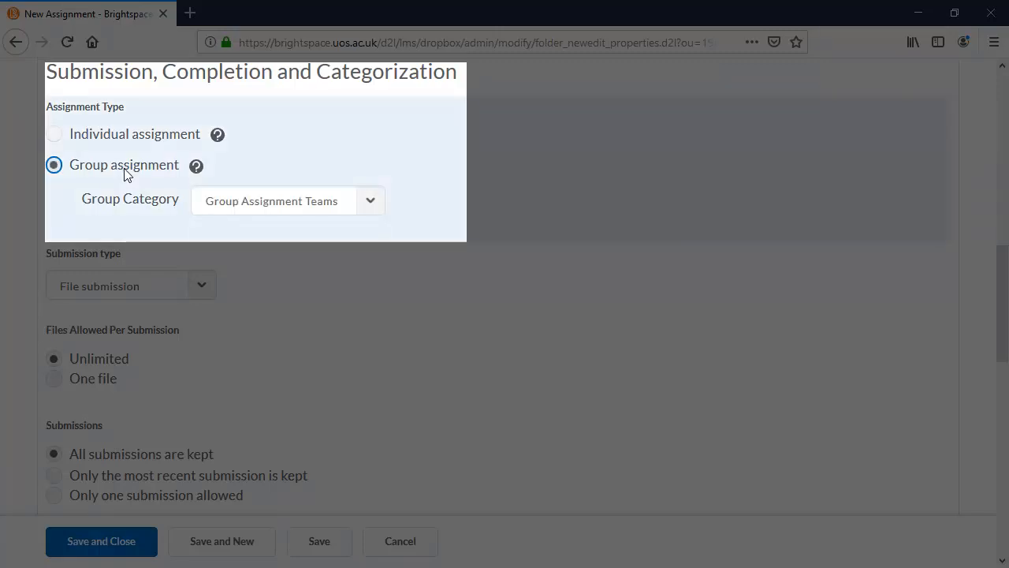
pyautogui.click(237, 199)
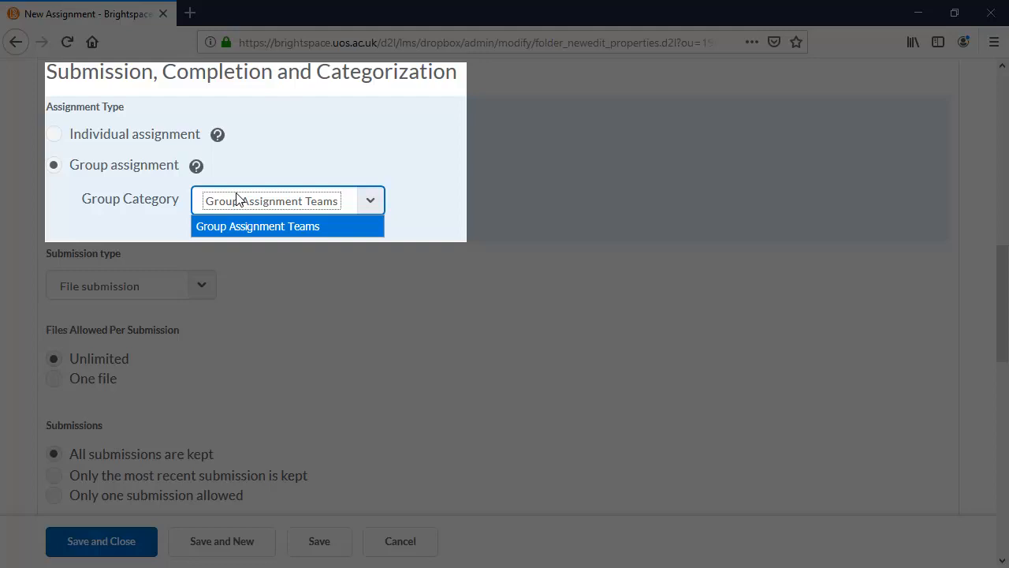
pyautogui.click(238, 197)
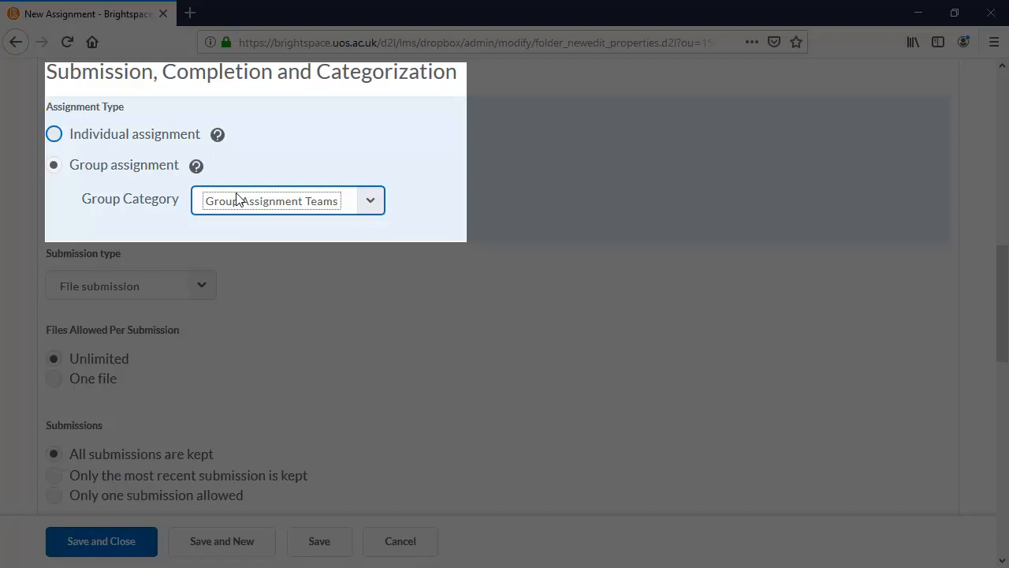
pyautogui.click(53, 135)
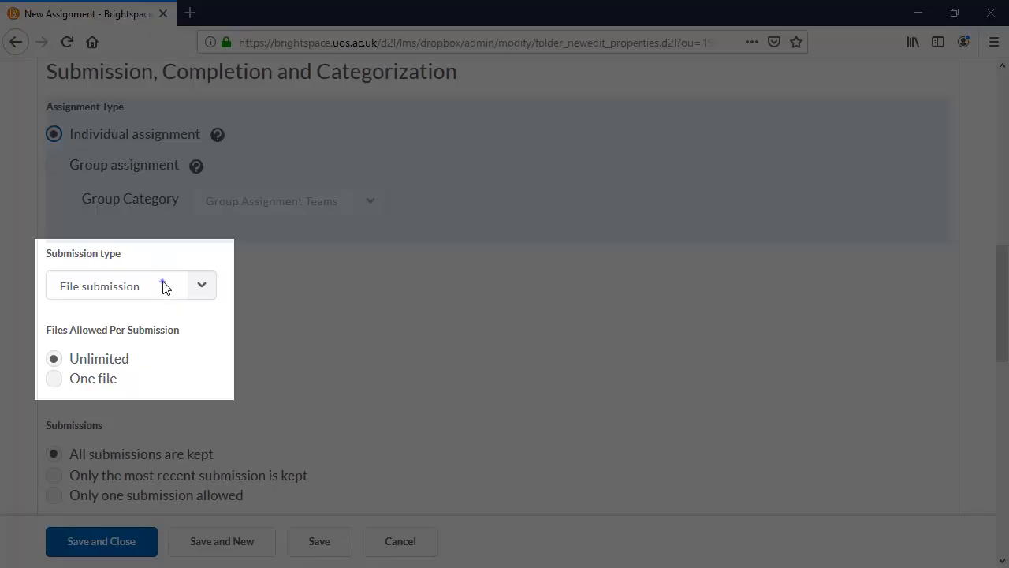
pyautogui.click(165, 287)
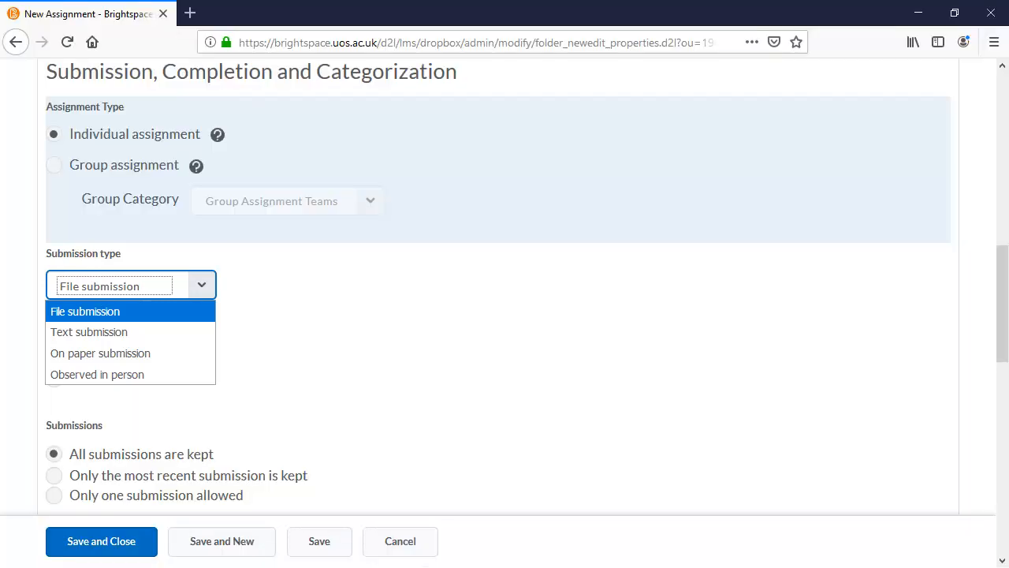
pyautogui.click(702, 284)
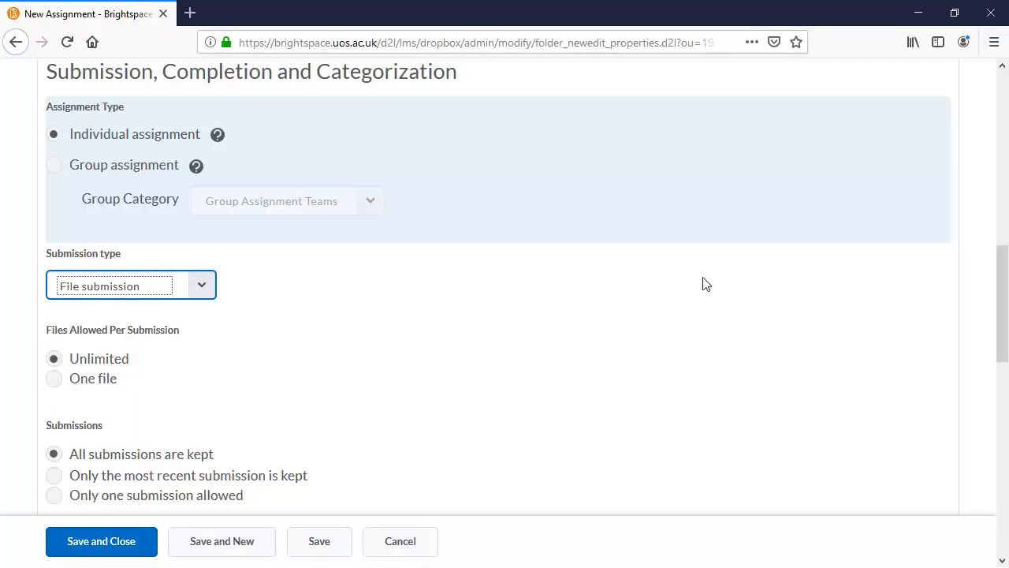
# Set submissions so that only the most recent one is kept, and make the assignment scored out of 100.
pyautogui.moveTo(1001, 268); pyautogui.dragTo(1006, 355)
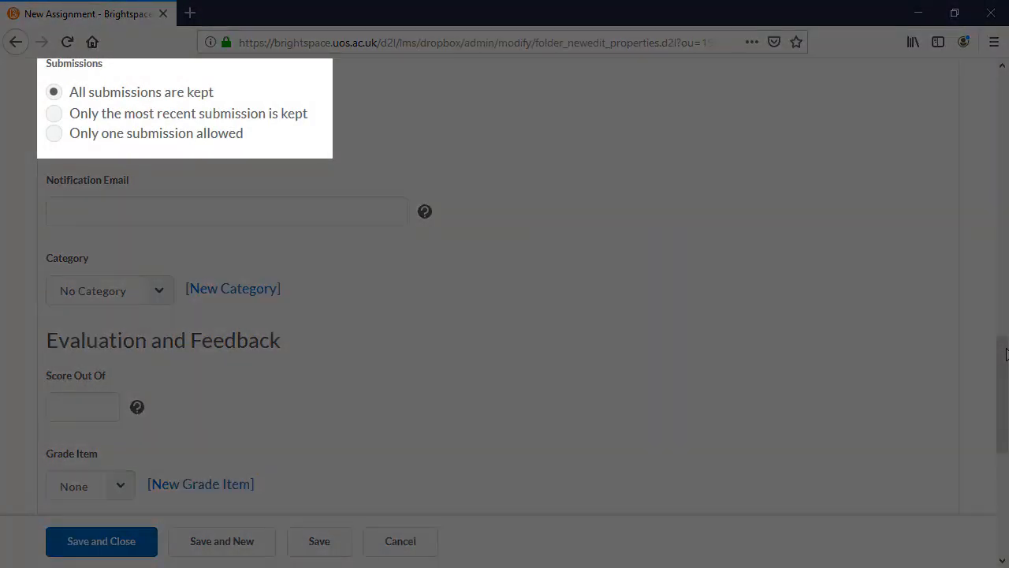
pyautogui.click(53, 112)
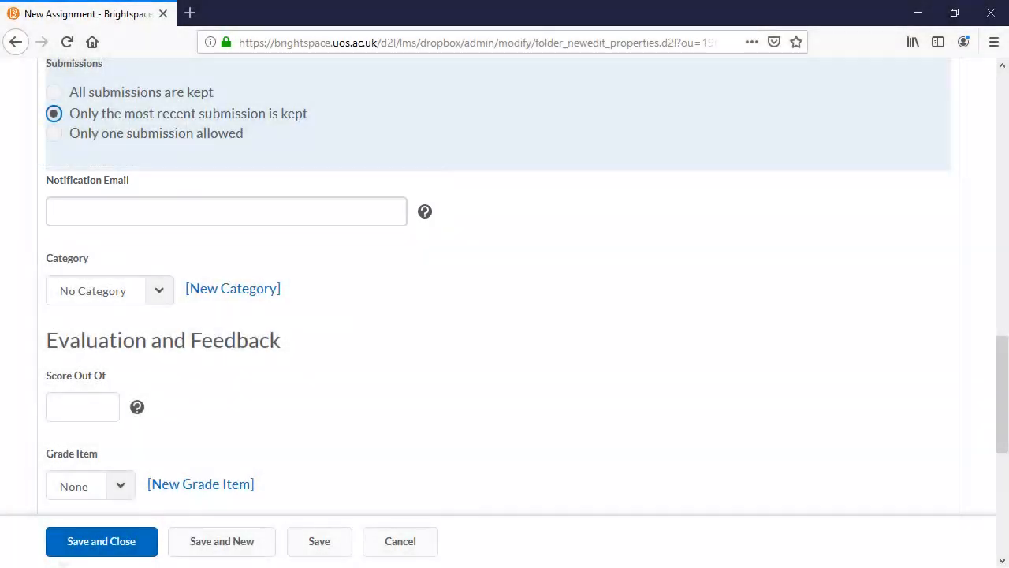
pyautogui.click(158, 290)
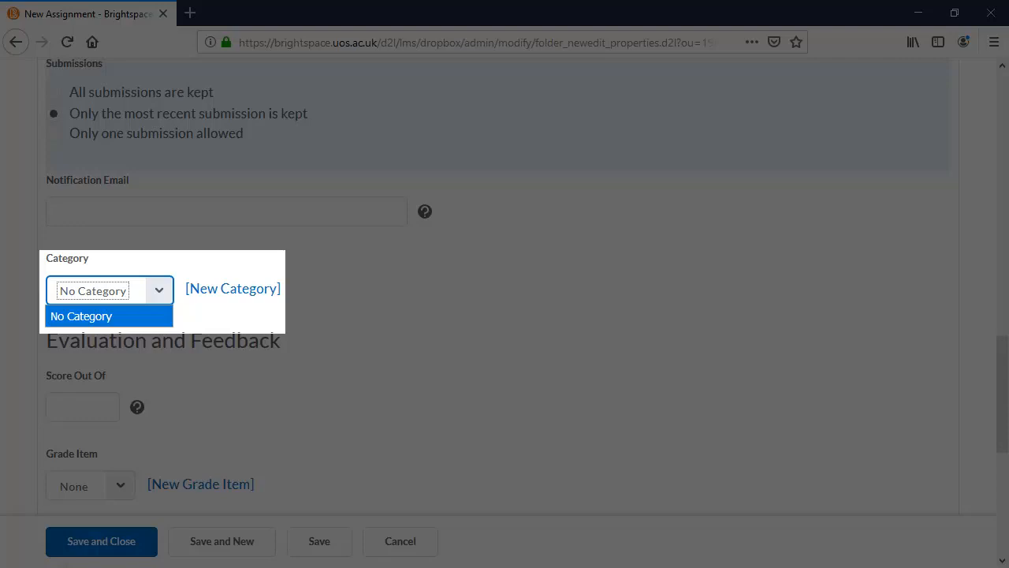
pyautogui.press('Escape')
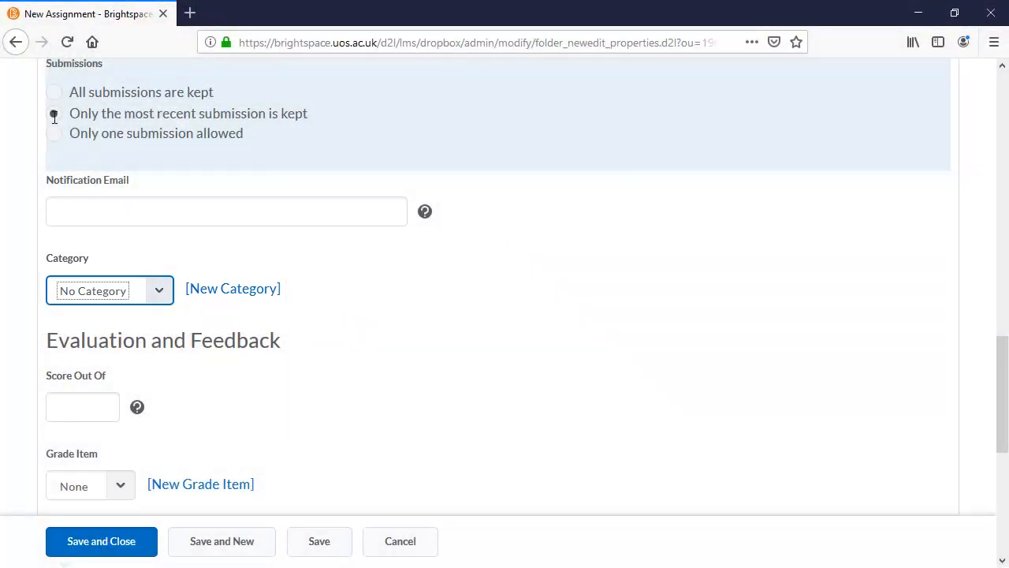
pyautogui.click(77, 405)
pyautogui.write('100')
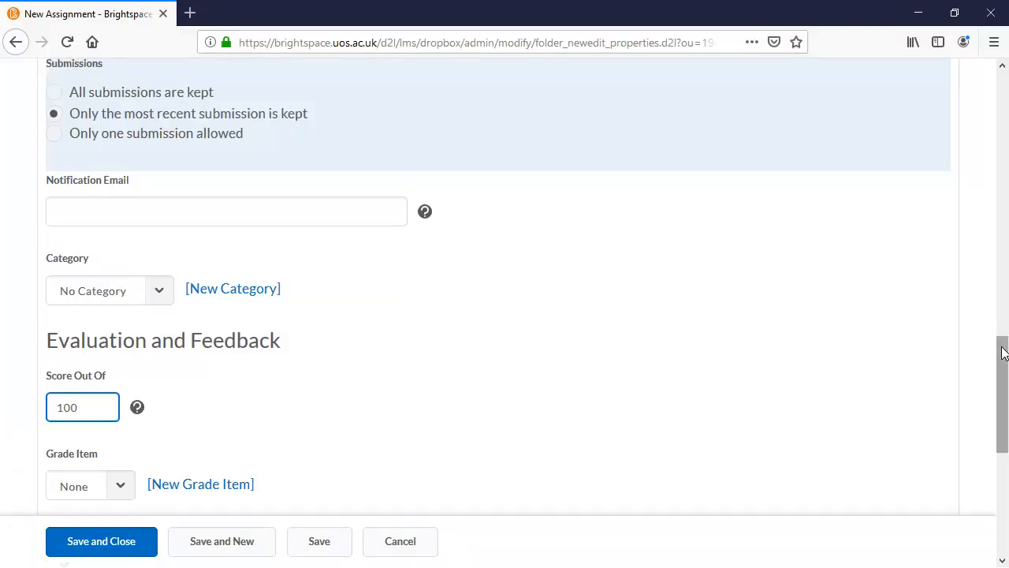
# Review the rubric and ePortfolio options, and the assignment's due date, availability, release condition and special access restrictions.
pyautogui.moveTo(1004, 352); pyautogui.dragTo(1005, 453)
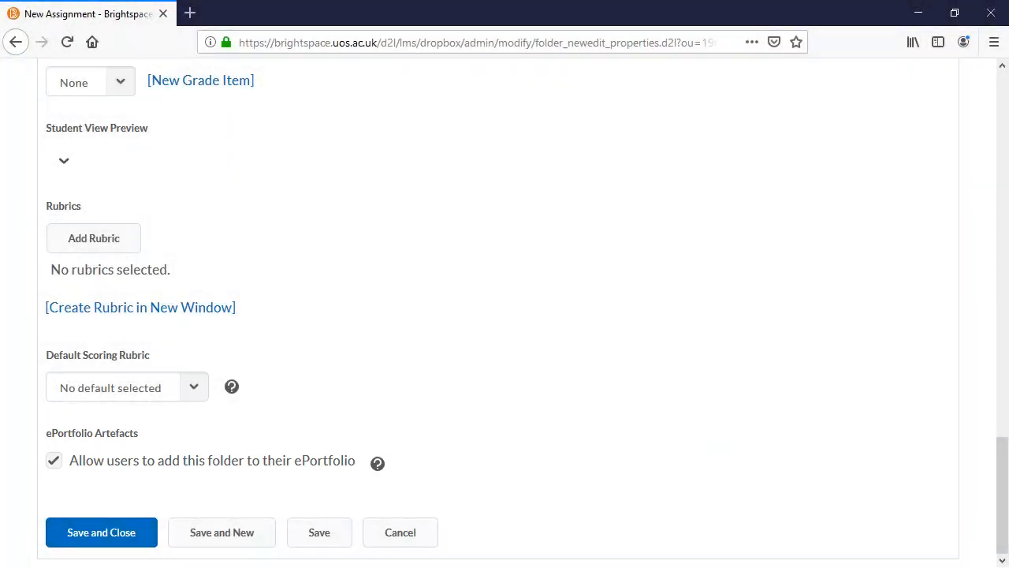
pyautogui.moveTo(1003, 452); pyautogui.dragTo(1002, 98)
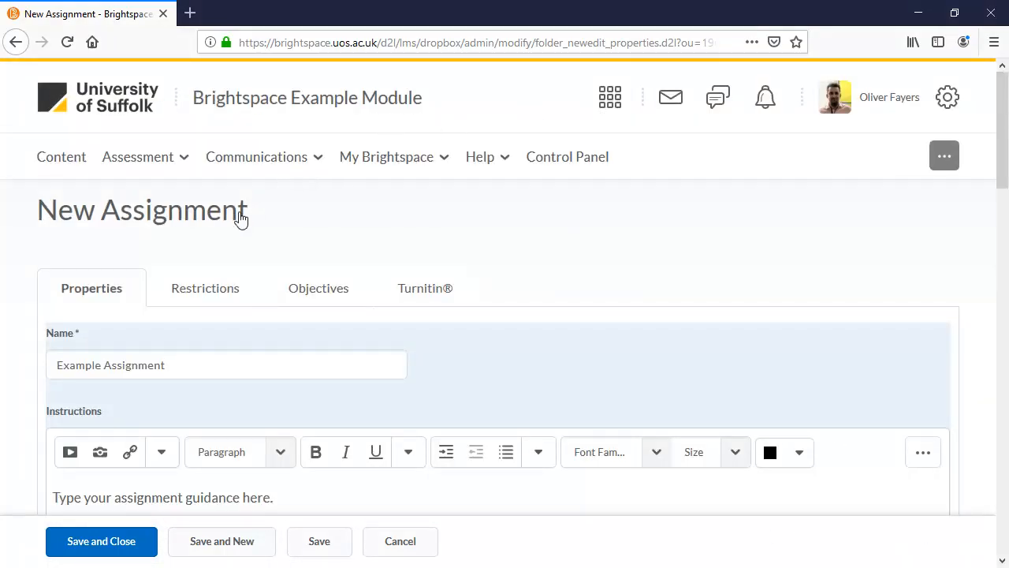
pyautogui.click(212, 290)
pyautogui.moveTo(1003, 167); pyautogui.dragTo(1006, 427)
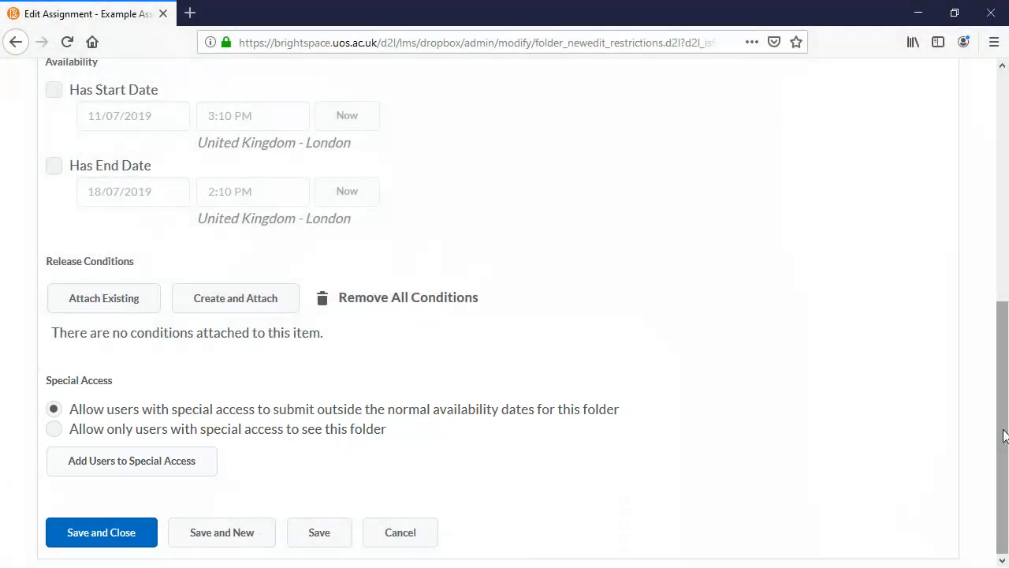
pyautogui.moveTo(1003, 400); pyautogui.dragTo(1004, 166)
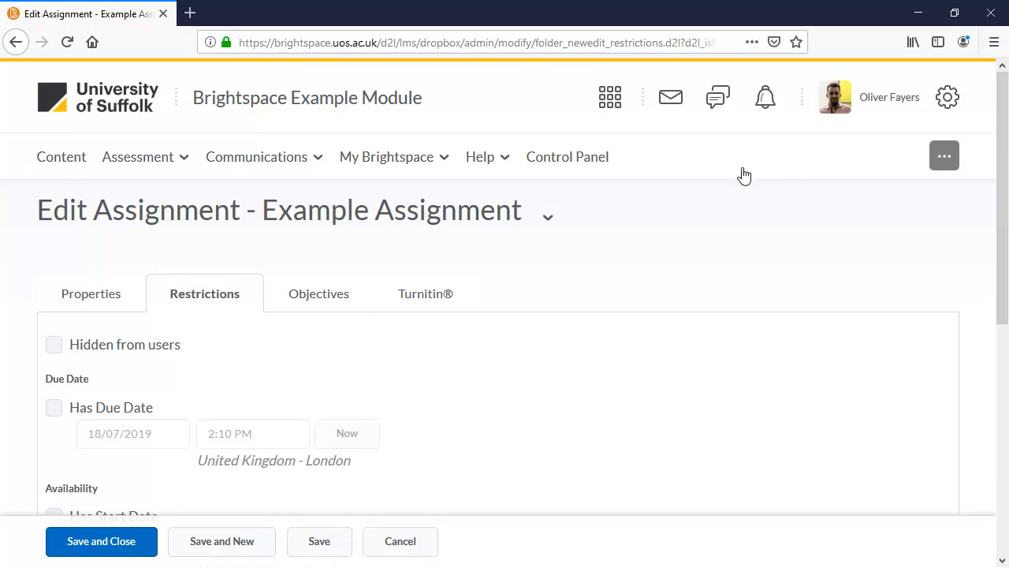
# Enable Turnitin GradeMark and Originality Check for this assignment folder.
pyautogui.click(422, 295)
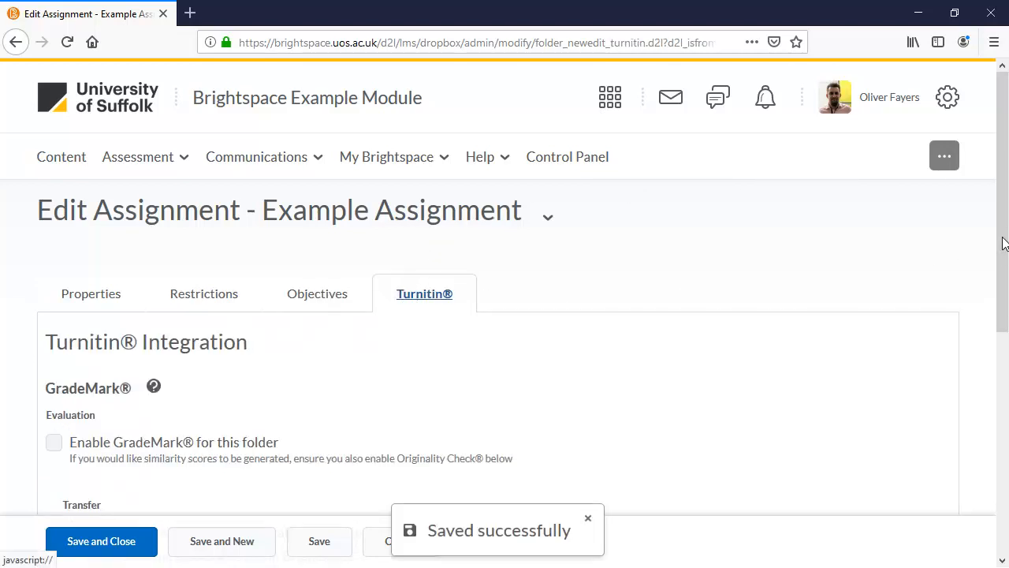
pyautogui.moveTo(1004, 244); pyautogui.dragTo(1003, 360)
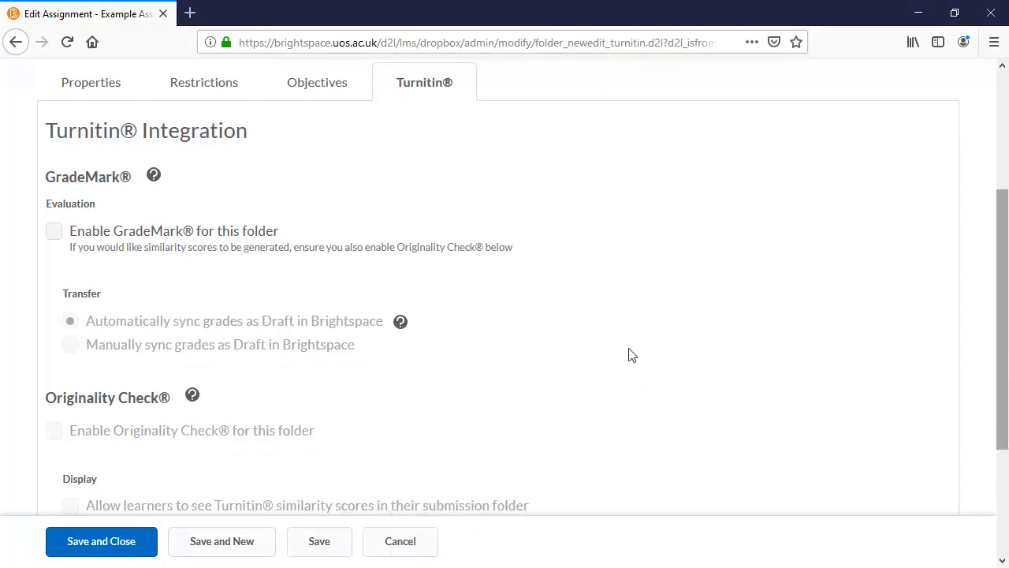
pyautogui.click(53, 231)
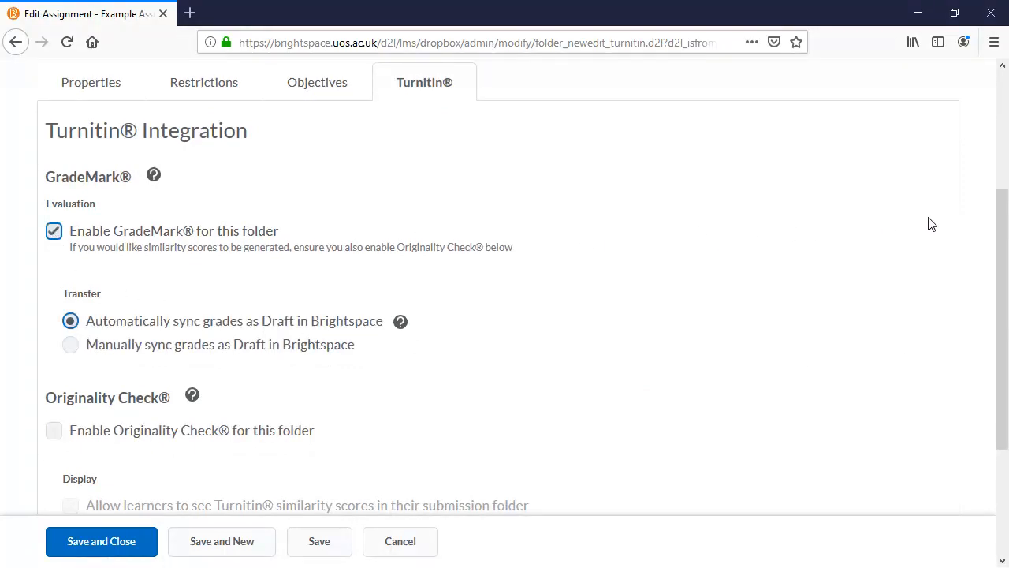
pyautogui.moveTo(1005, 207); pyautogui.dragTo(1006, 316)
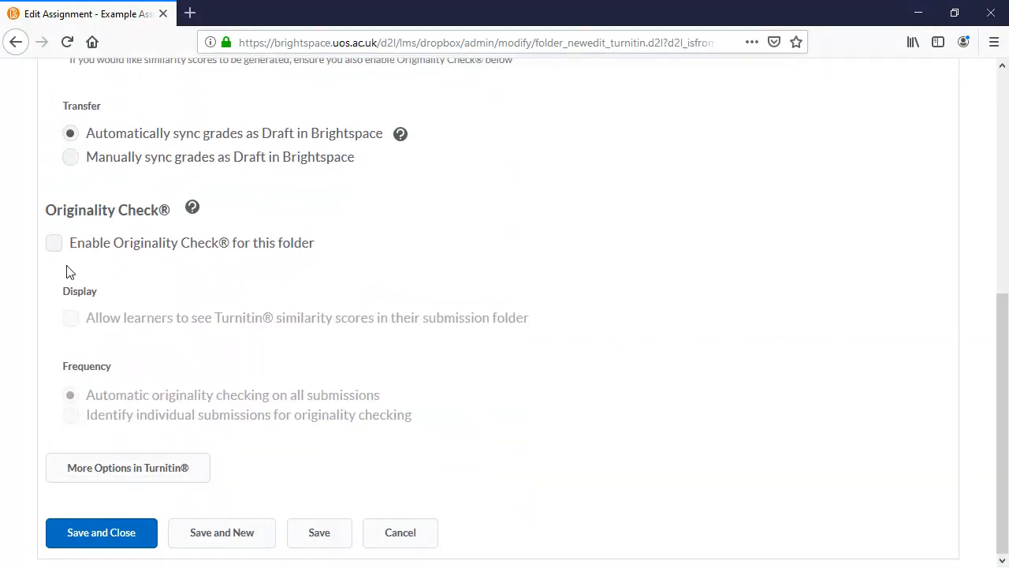
pyautogui.click(54, 246)
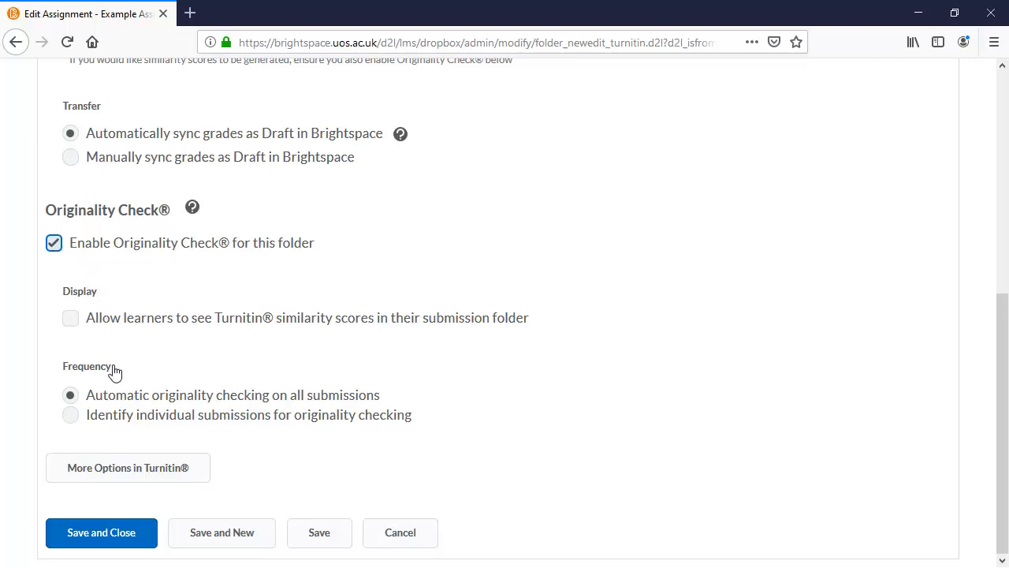
# Save and close the assignment, and check for Example Assignment in the module's assignments list.
pyautogui.click(123, 536)
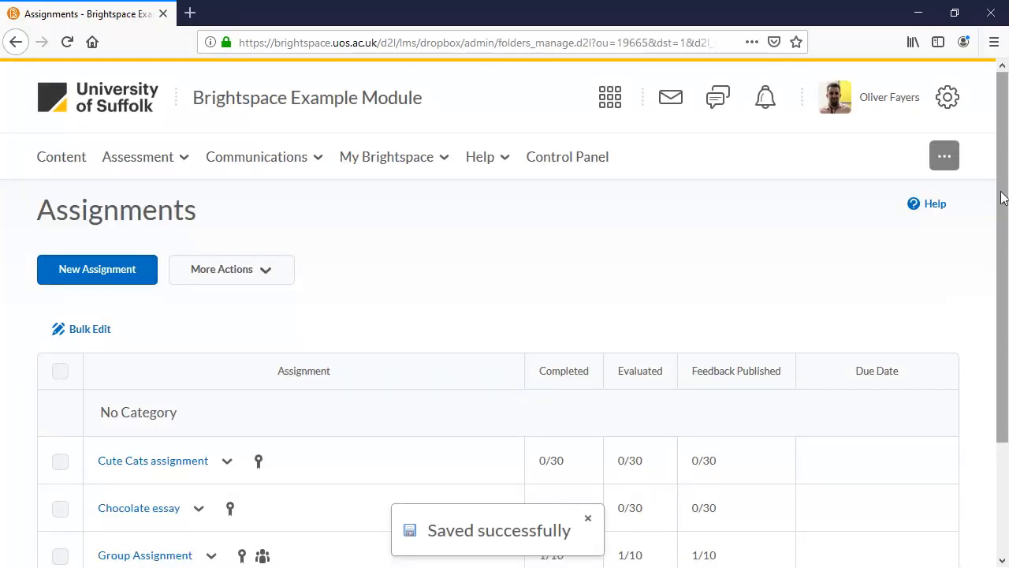
pyautogui.moveTo(1006, 127); pyautogui.dragTo(1001, 246)
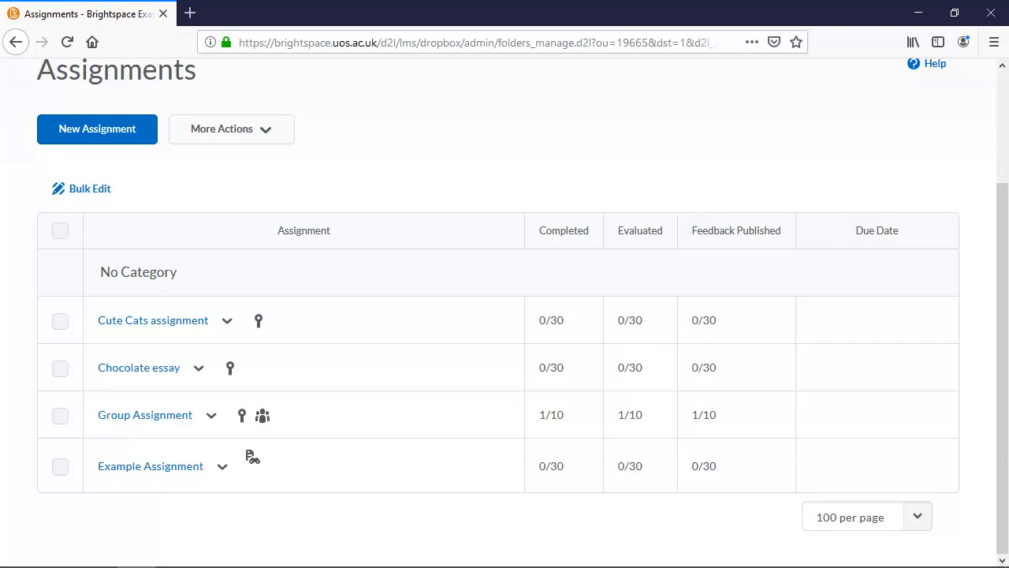
pyautogui.scroll(3, 1002, 281)
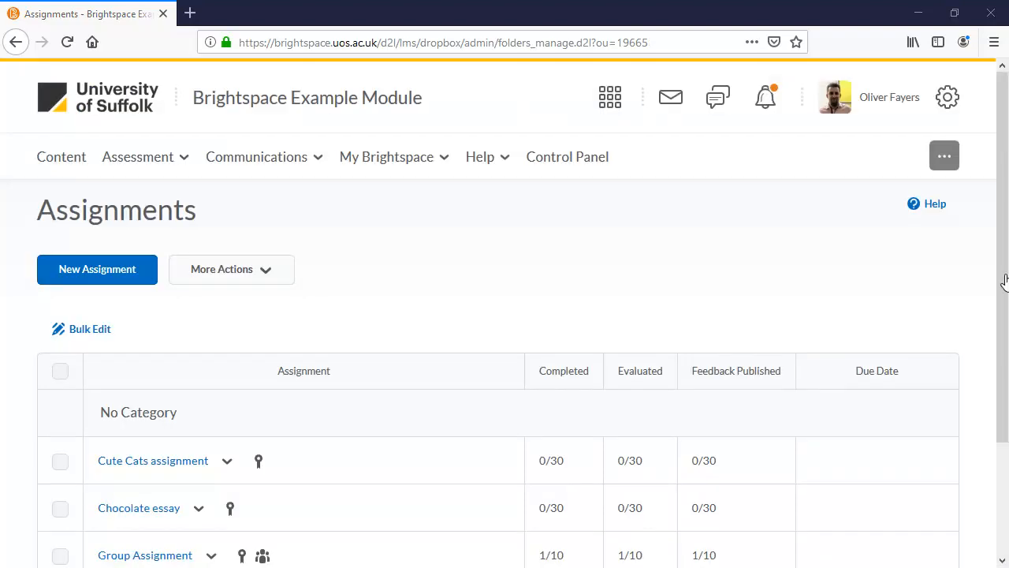
# Go to the module's table of contents and open the Week 4 folder.
pyautogui.click(66, 156)
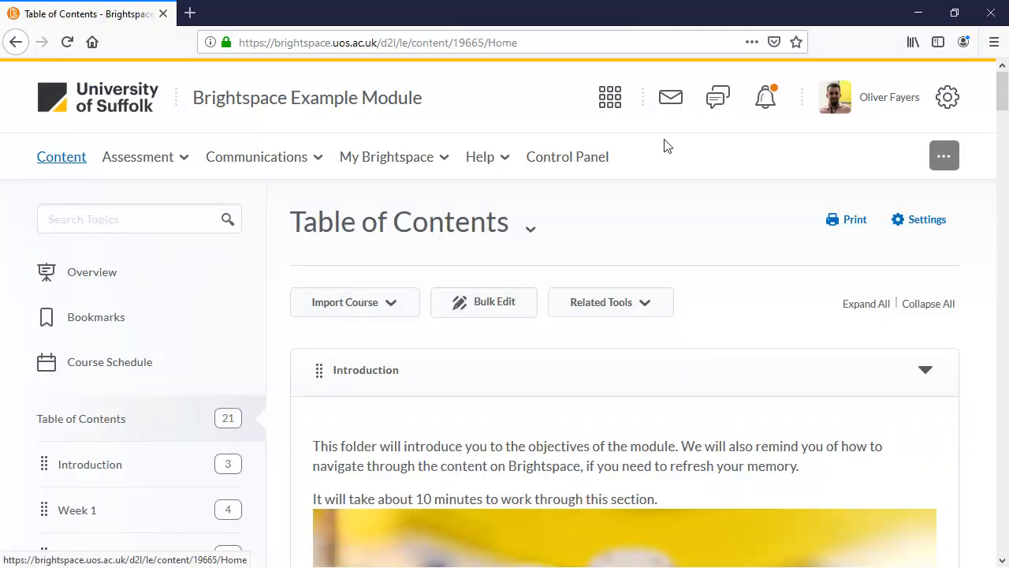
pyautogui.moveTo(1004, 88); pyautogui.dragTo(1004, 119)
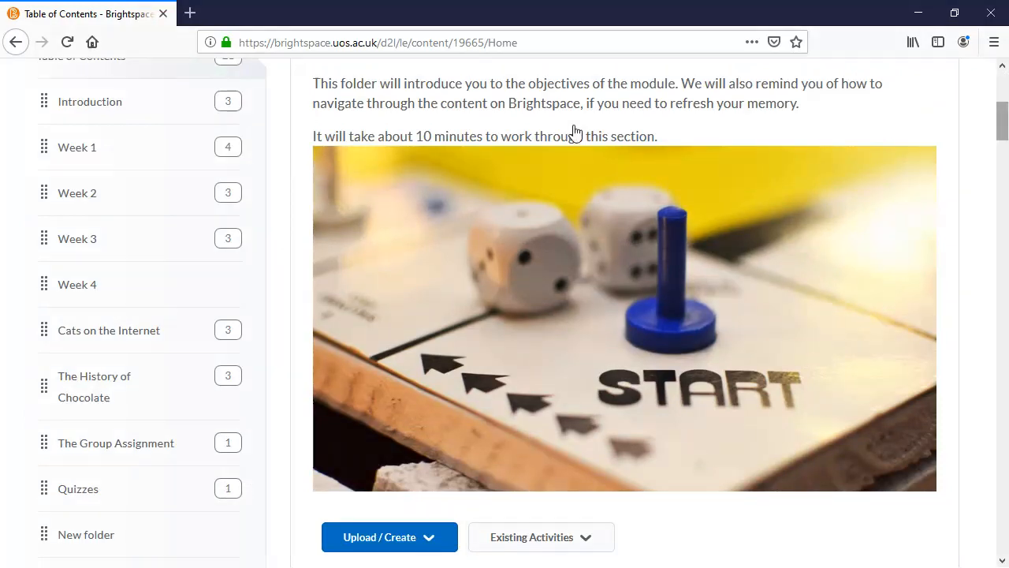
pyautogui.click(77, 287)
pyautogui.moveTo(1004, 297); pyautogui.dragTo(995, 96)
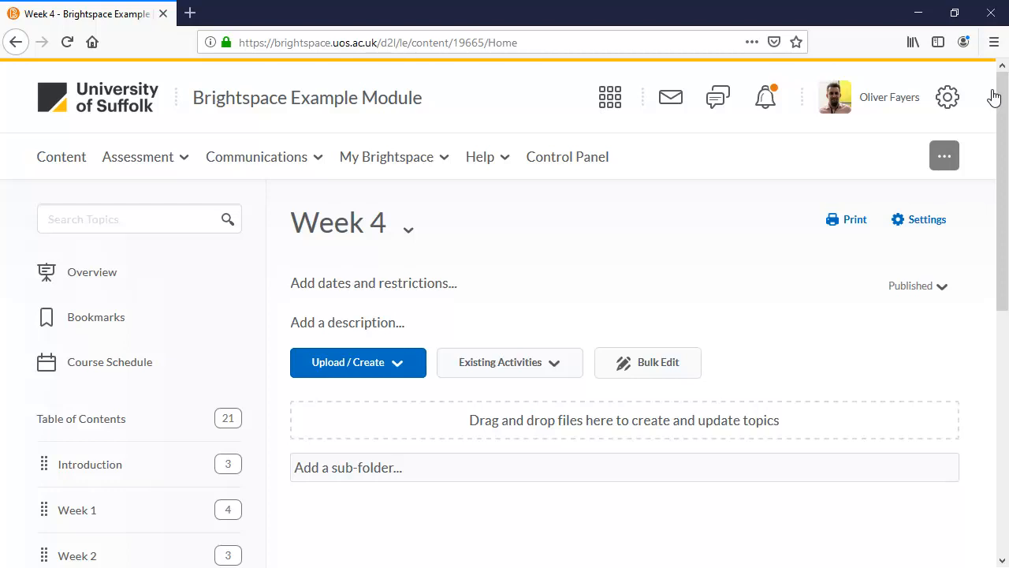
# Add the existing Example Assignment to the Week 4 folder, and open it to review its instructions and activity details.
pyautogui.click(533, 360)
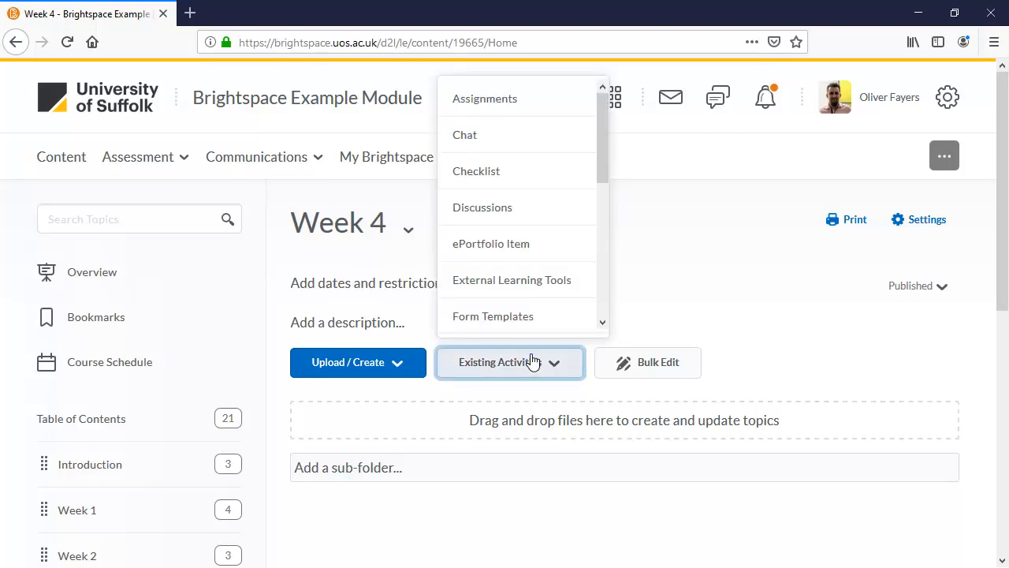
pyautogui.click(512, 109)
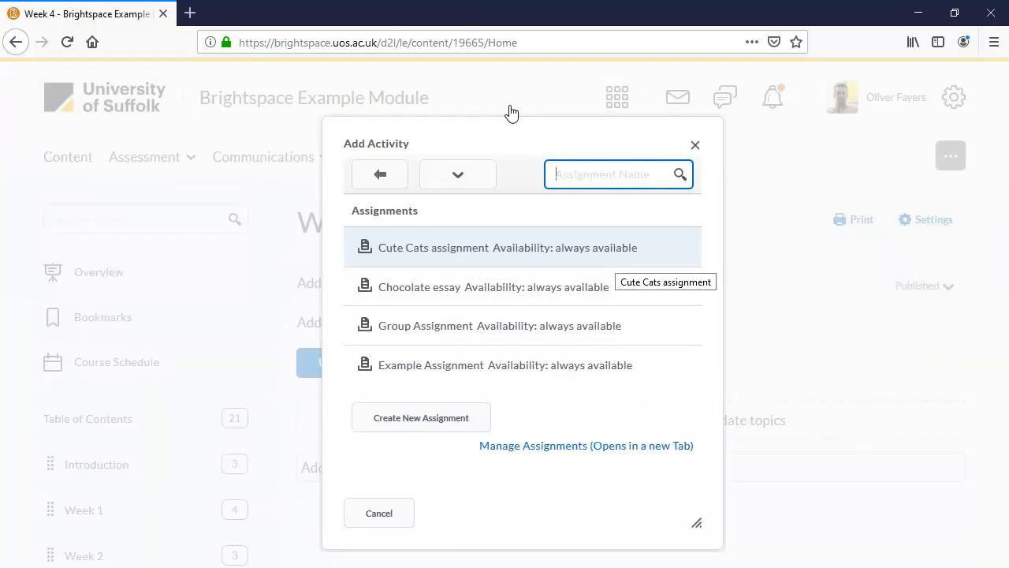
pyautogui.click(604, 365)
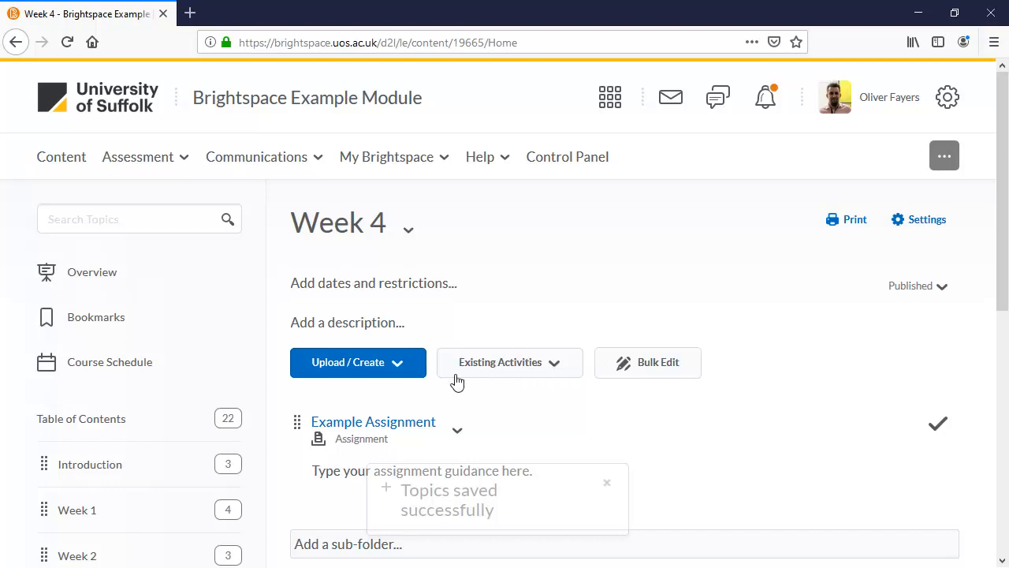
pyautogui.click(392, 421)
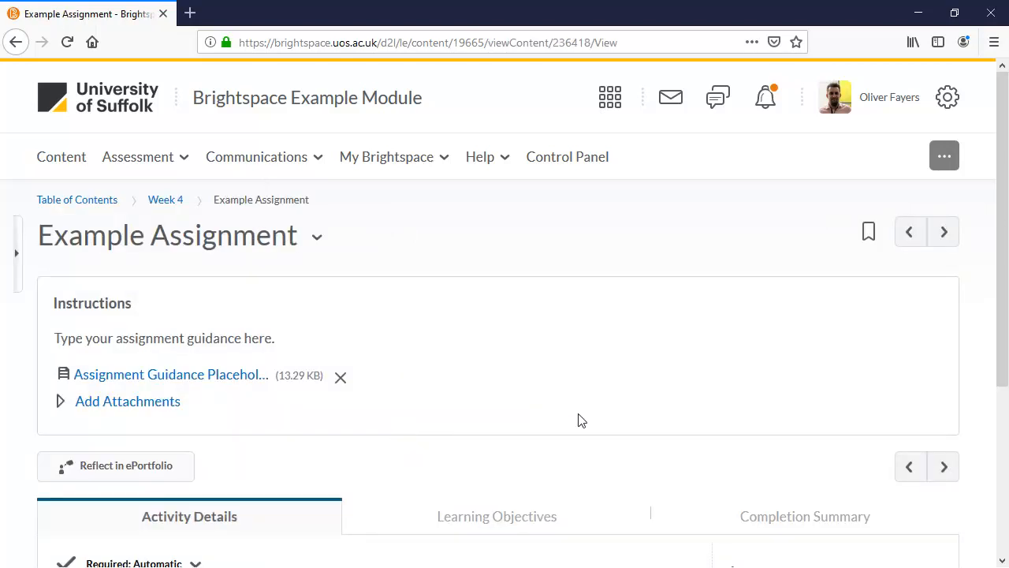
pyautogui.moveTo(1006, 91); pyautogui.dragTo(1007, 268)
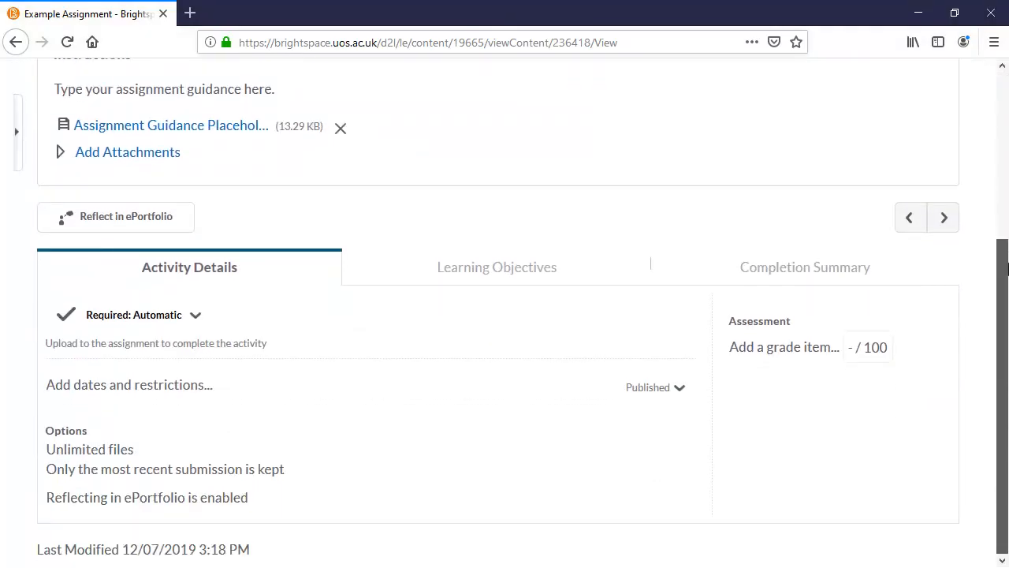